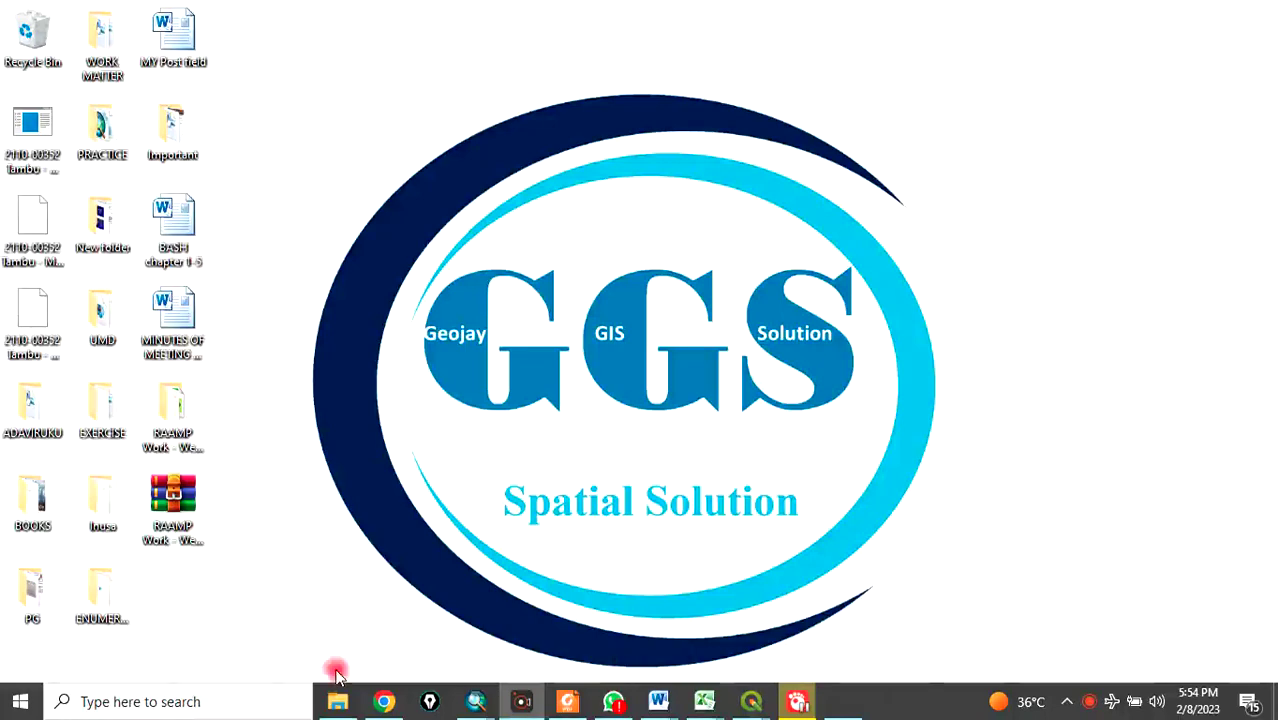
Page through the intro slides, close the image viewer, and bring up the Excel windows
{"action": "left_click", "coordinate": [799, 704]}
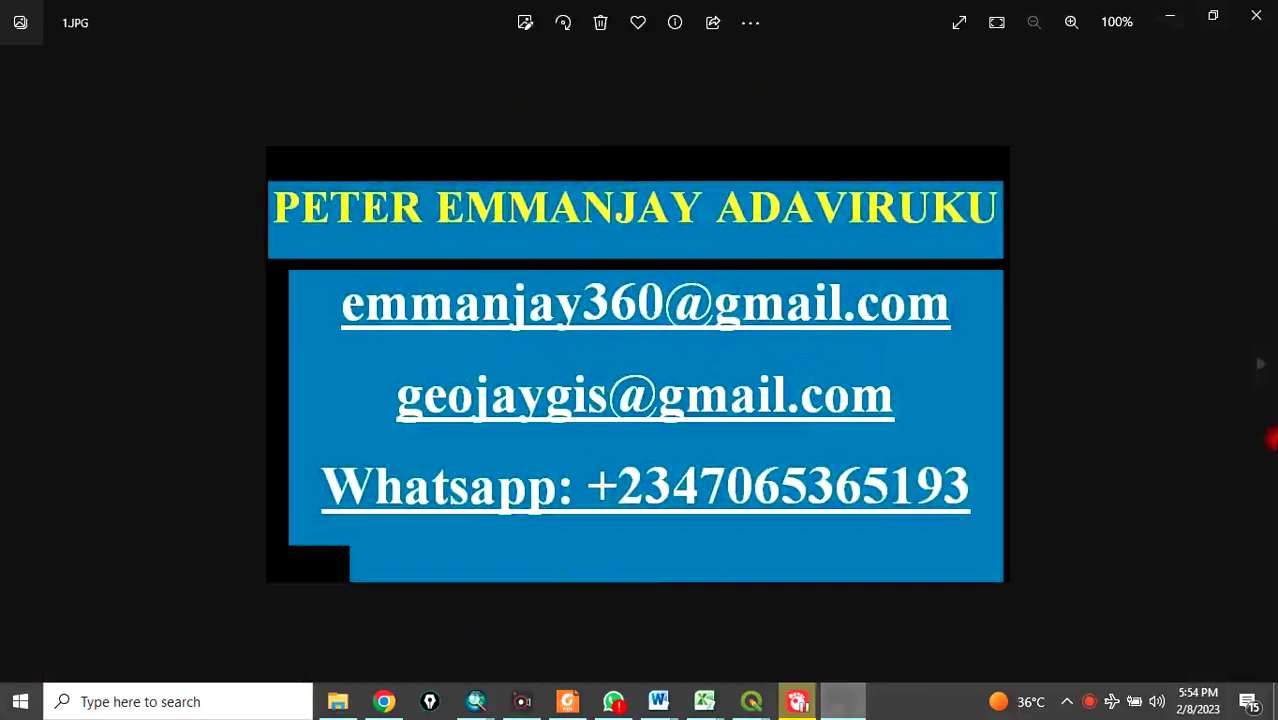
{"action": "left_click", "coordinate": [1263, 365]}
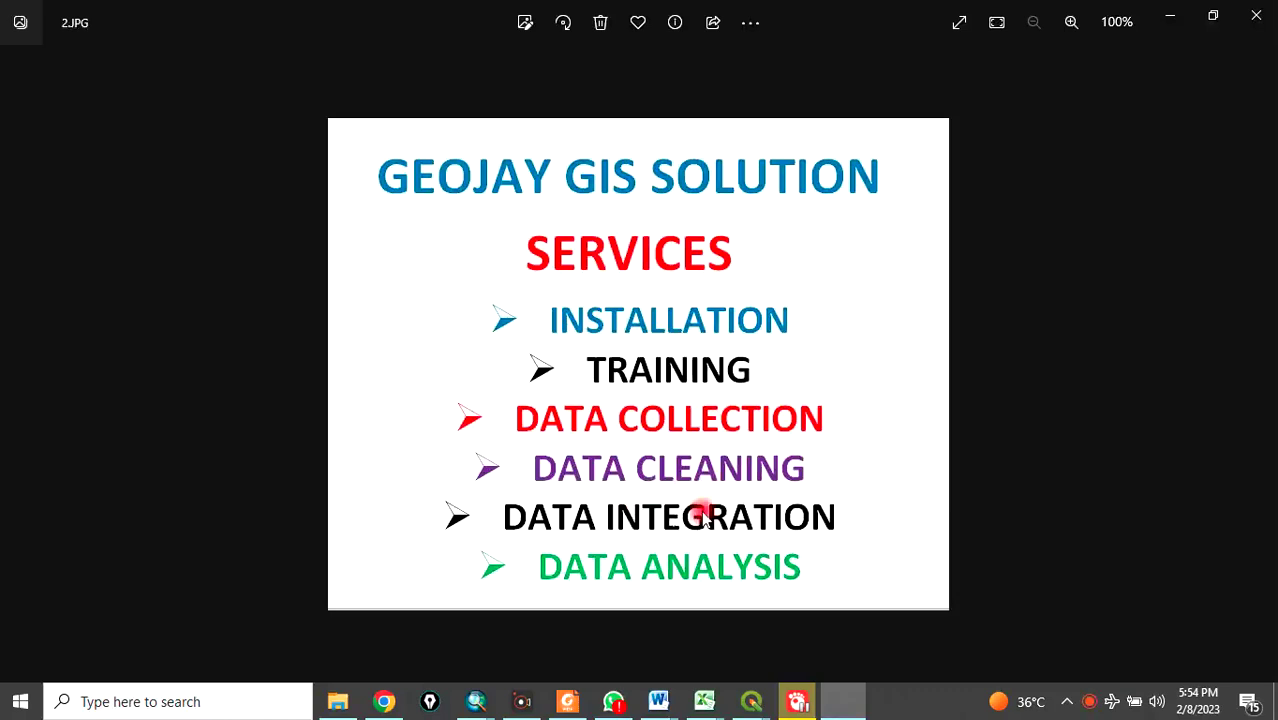
{"action": "left_click", "coordinate": [1257, 369]}
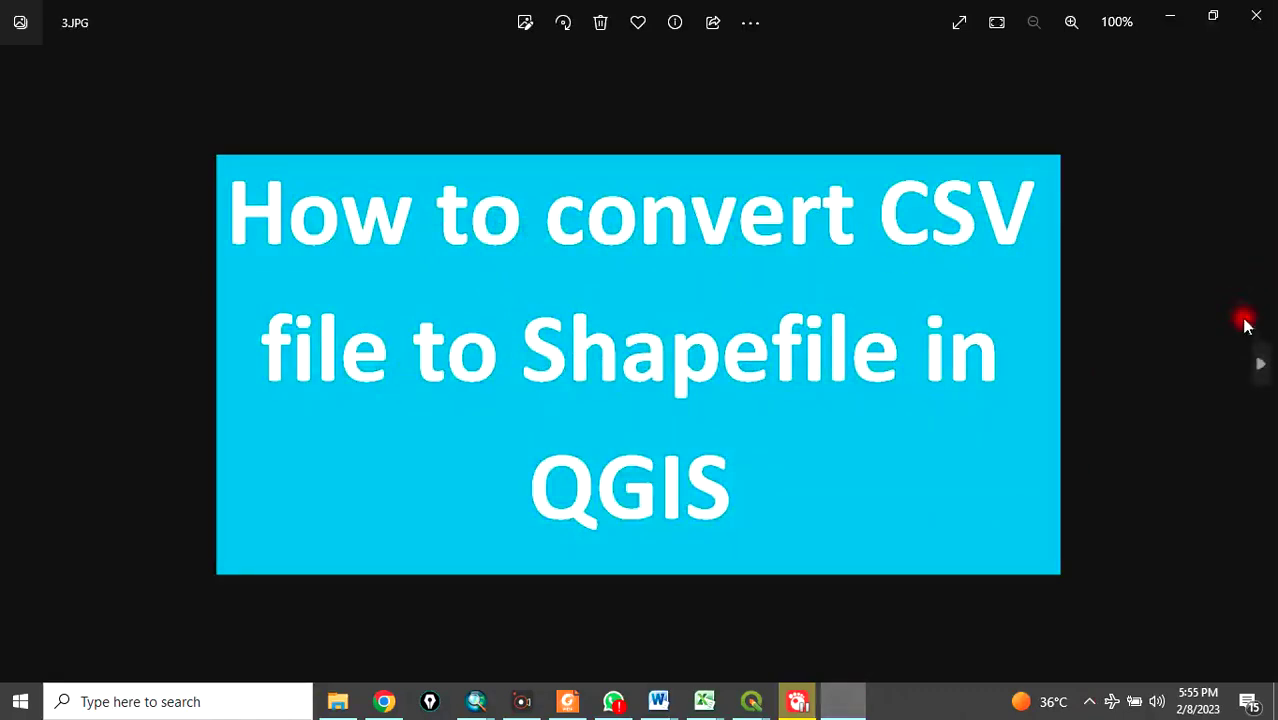
{"action": "left_click", "coordinate": [1260, 364]}
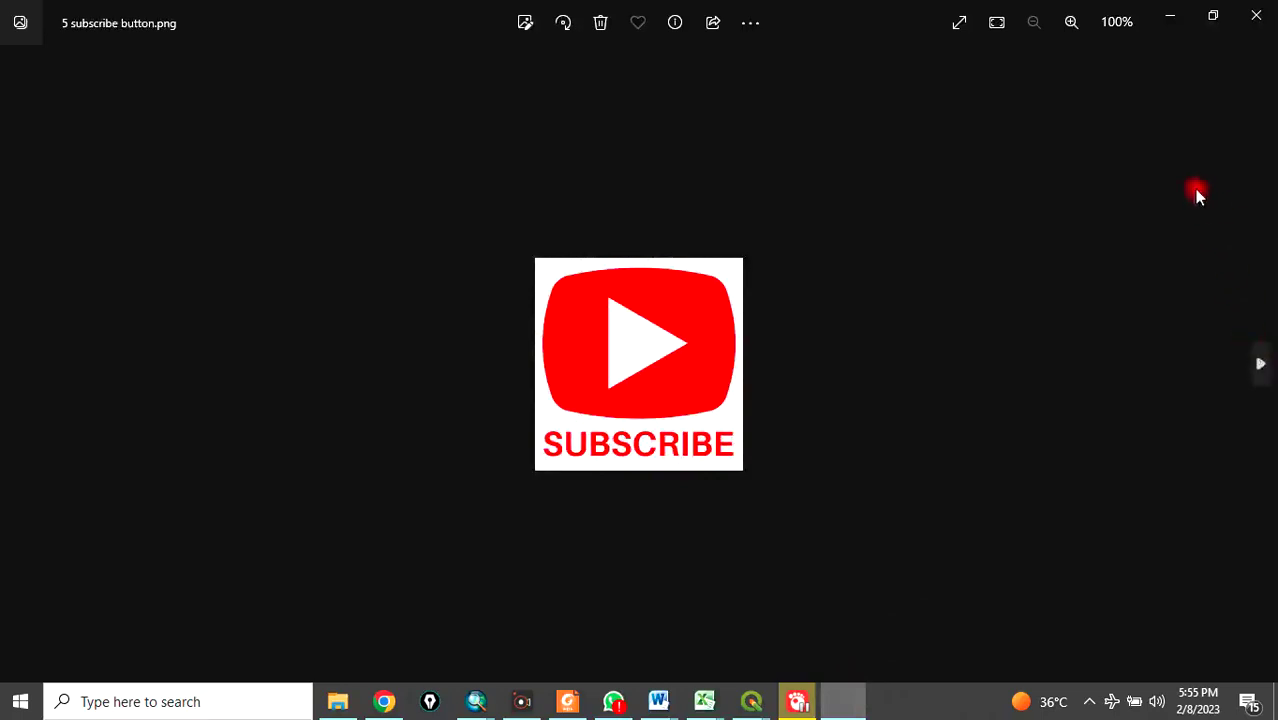
{"action": "left_click", "coordinate": [1178, 22]}
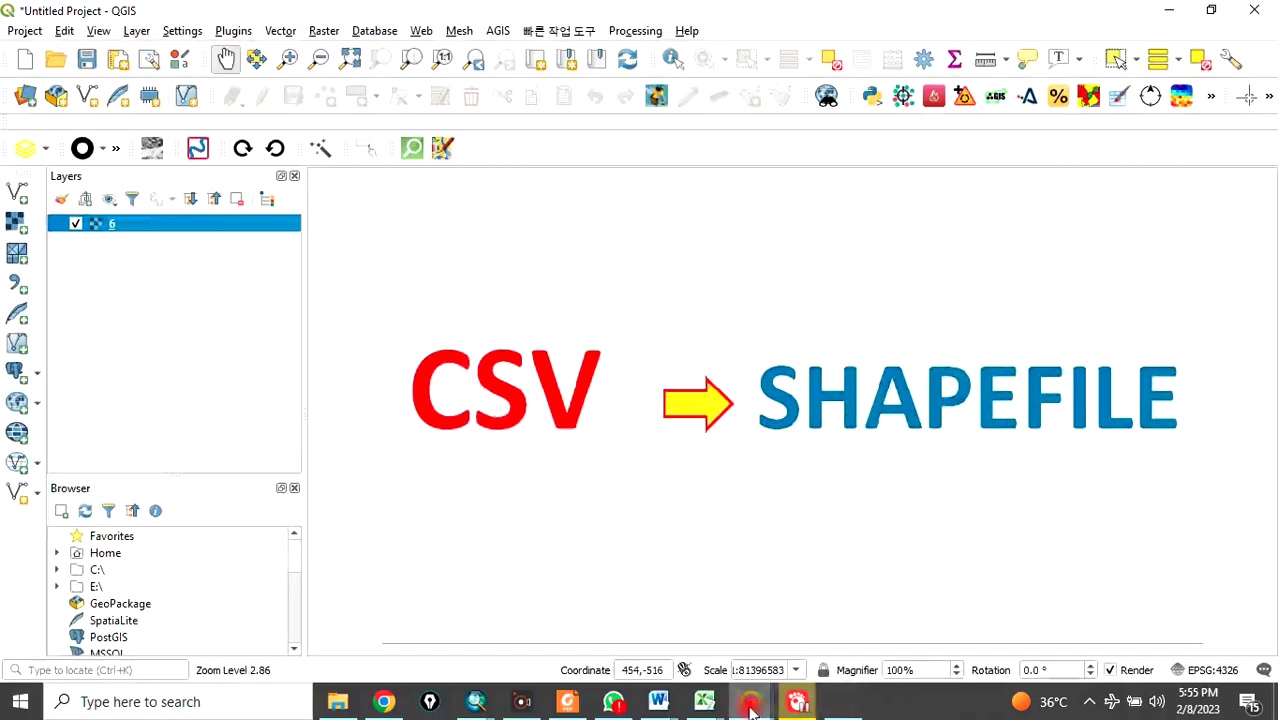
{"action": "left_click", "coordinate": [705, 704]}
Review DUMPSITES_CSV's POINT, Latitude and Longitude columns, then minimize Excel back to QGIS
{"action": "left_click", "coordinate": [775, 625]}
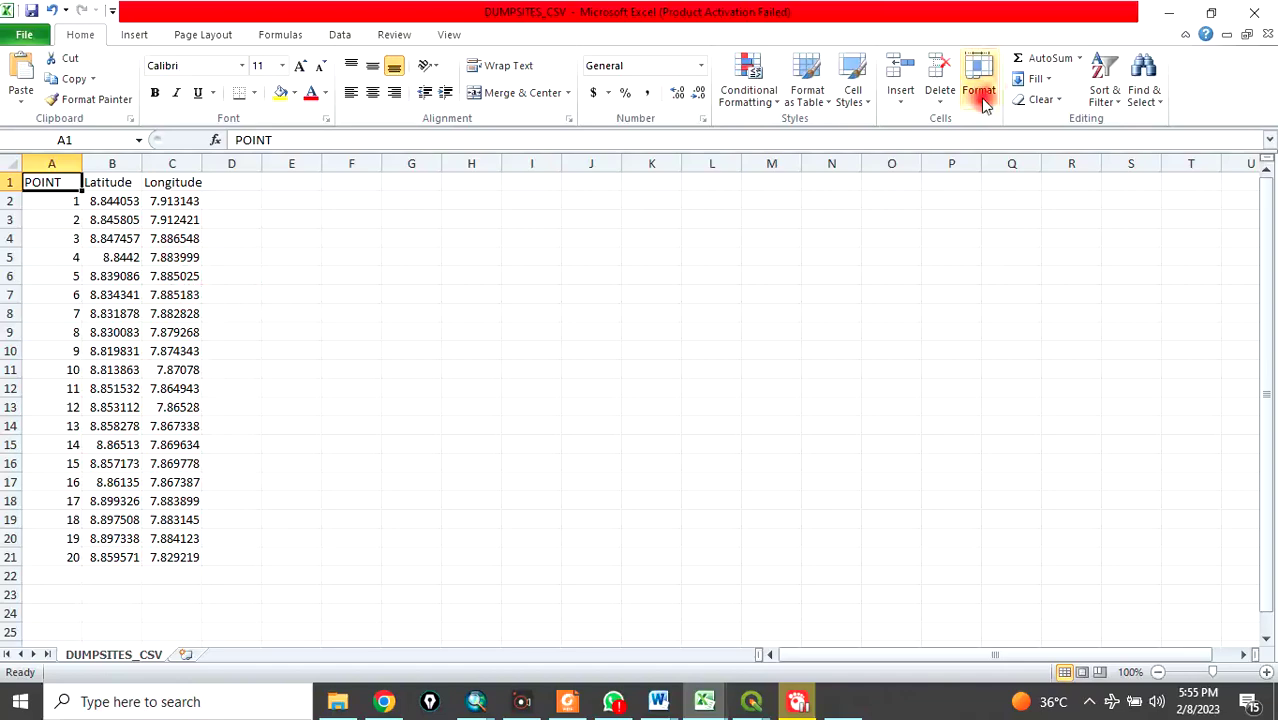
{"action": "left_click", "coordinate": [1166, 14]}
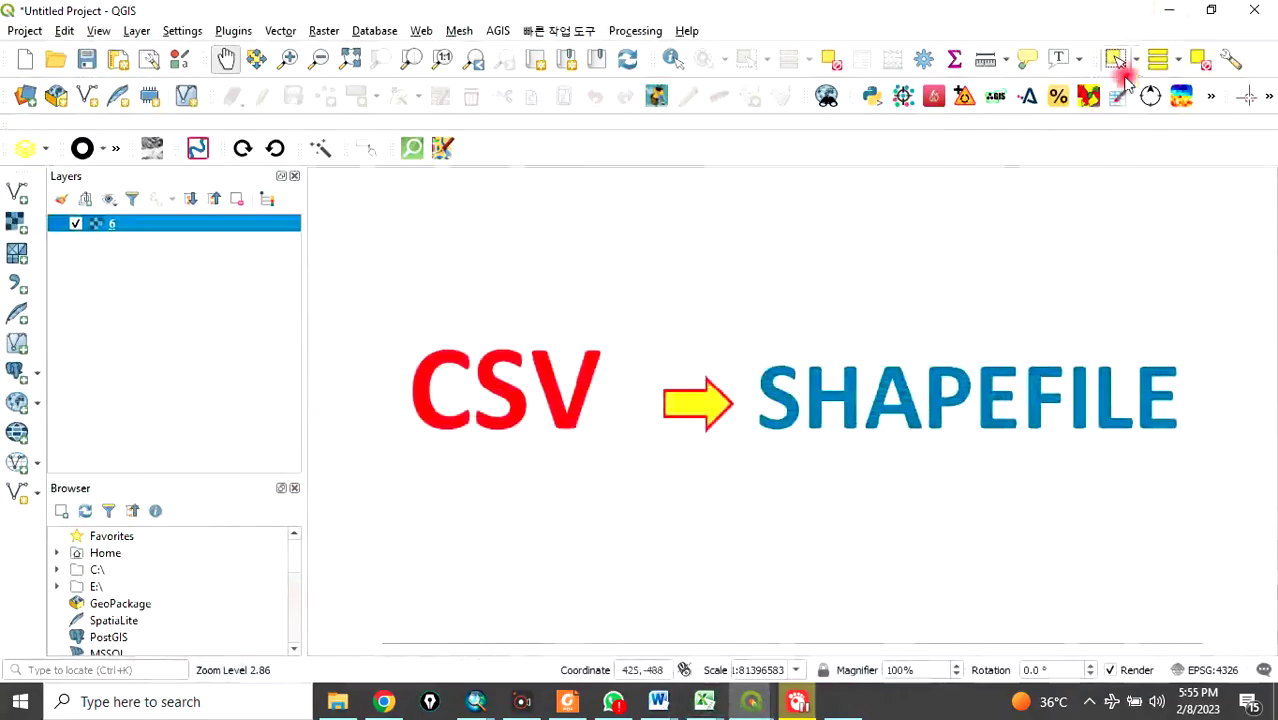
Remove layer 6 from the QGIS project, confirming the removal
{"action": "right_click", "coordinate": [155, 229]}
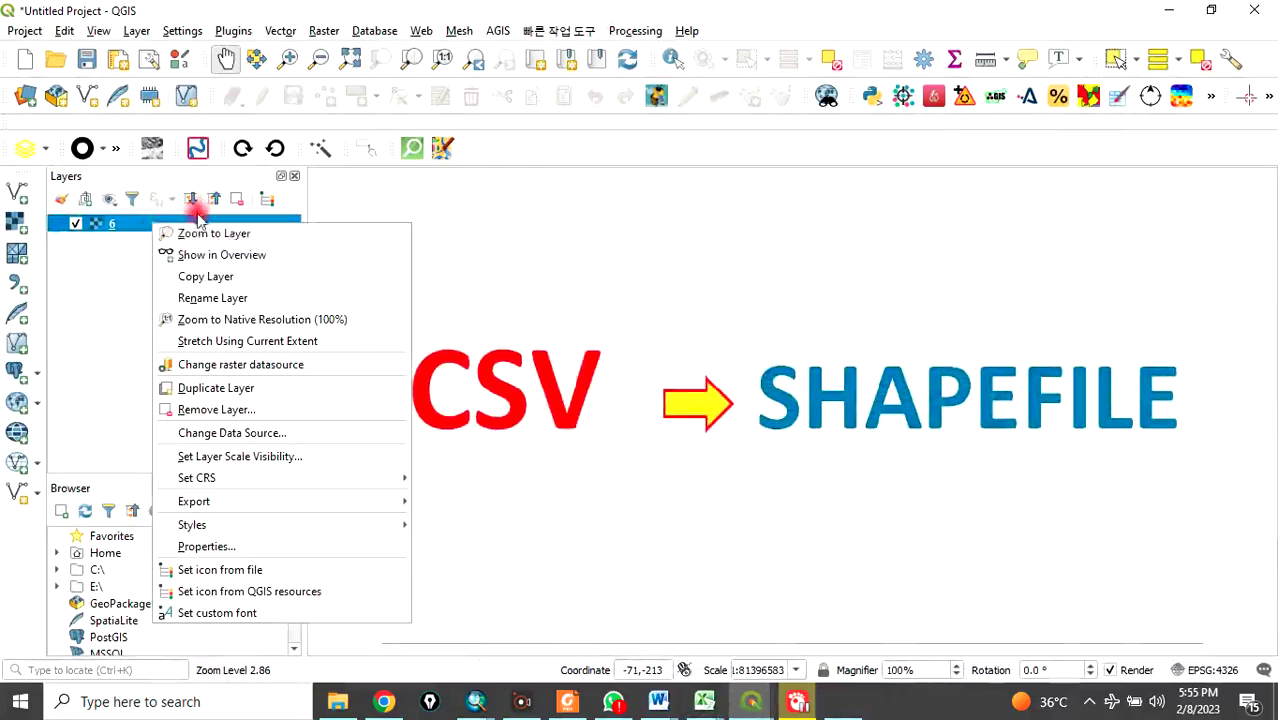
{"action": "left_click", "coordinate": [193, 414]}
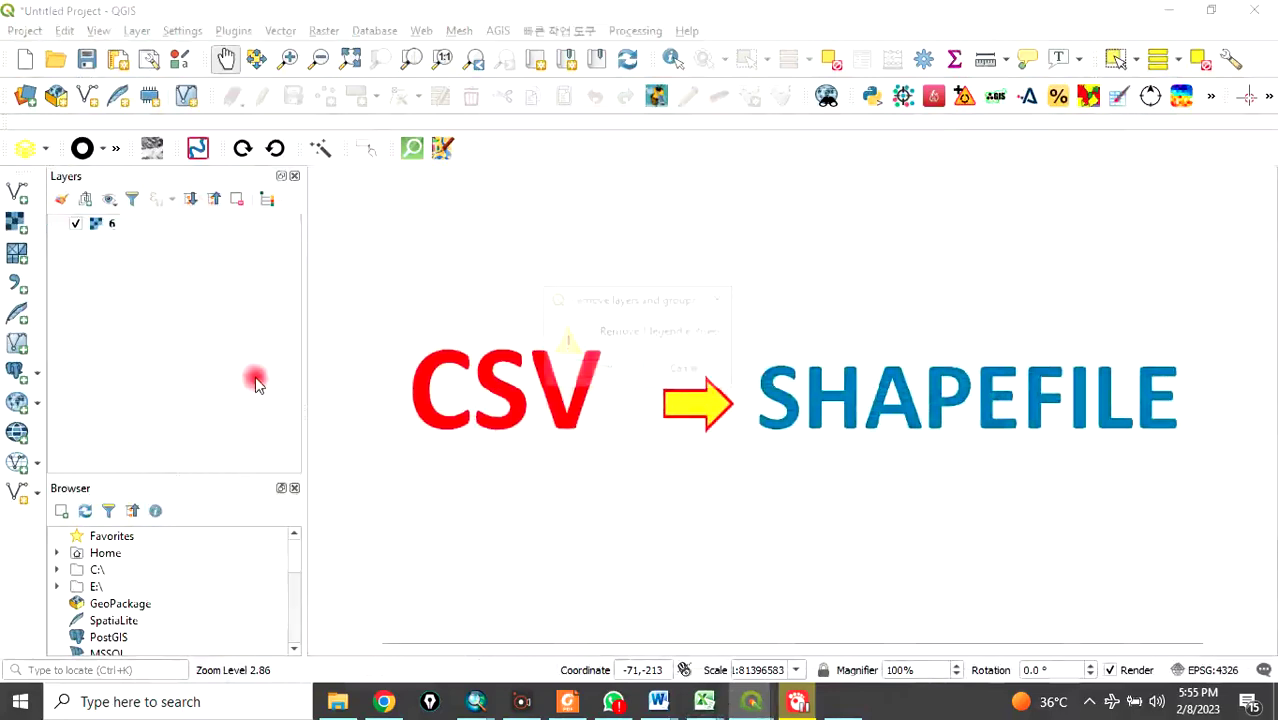
{"action": "left_click", "coordinate": [614, 374]}
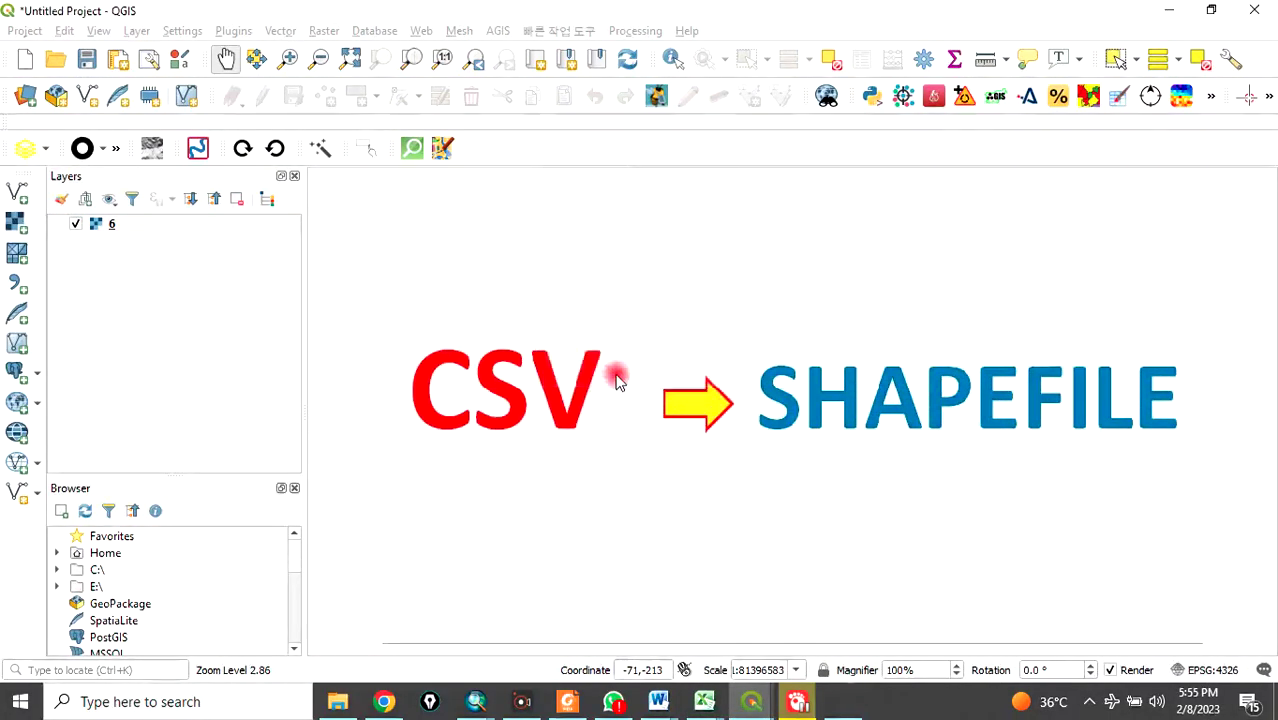
Start a delimited text layer and load DUMPSITES_CSV.csv from the EXERCISE folder as its source
{"action": "left_click", "coordinate": [17, 288]}
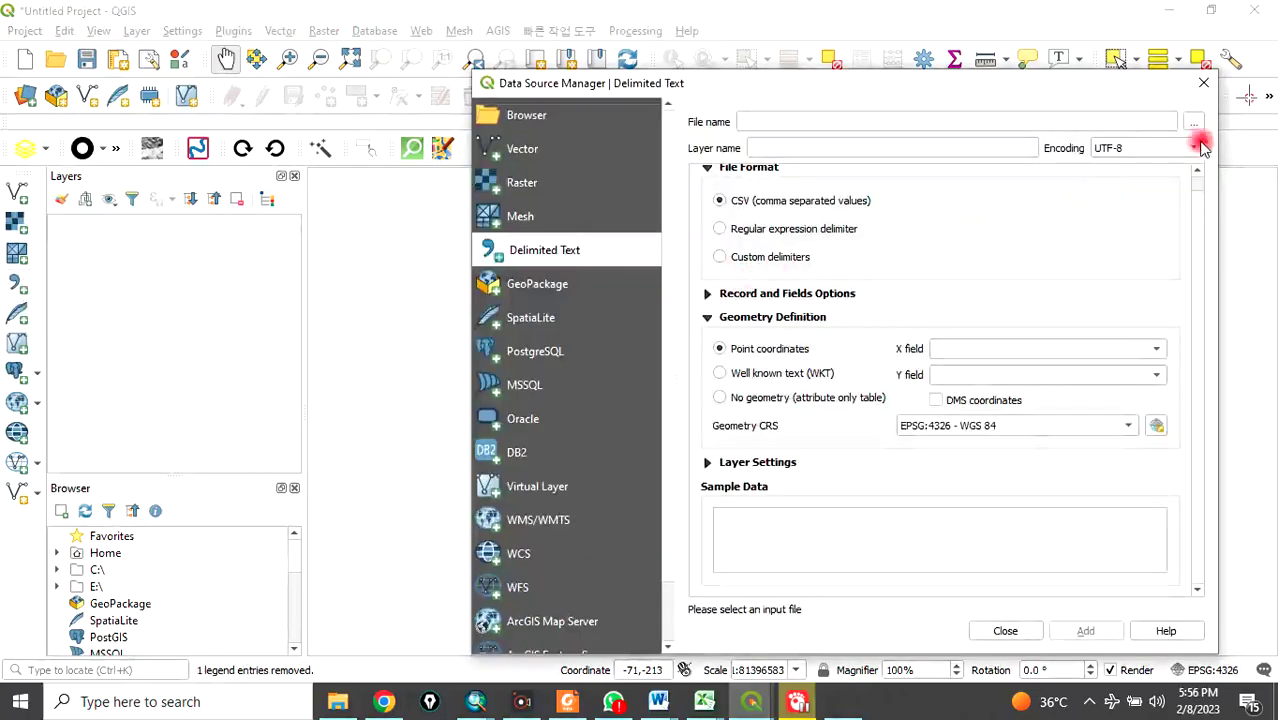
{"action": "left_click", "coordinate": [1195, 123]}
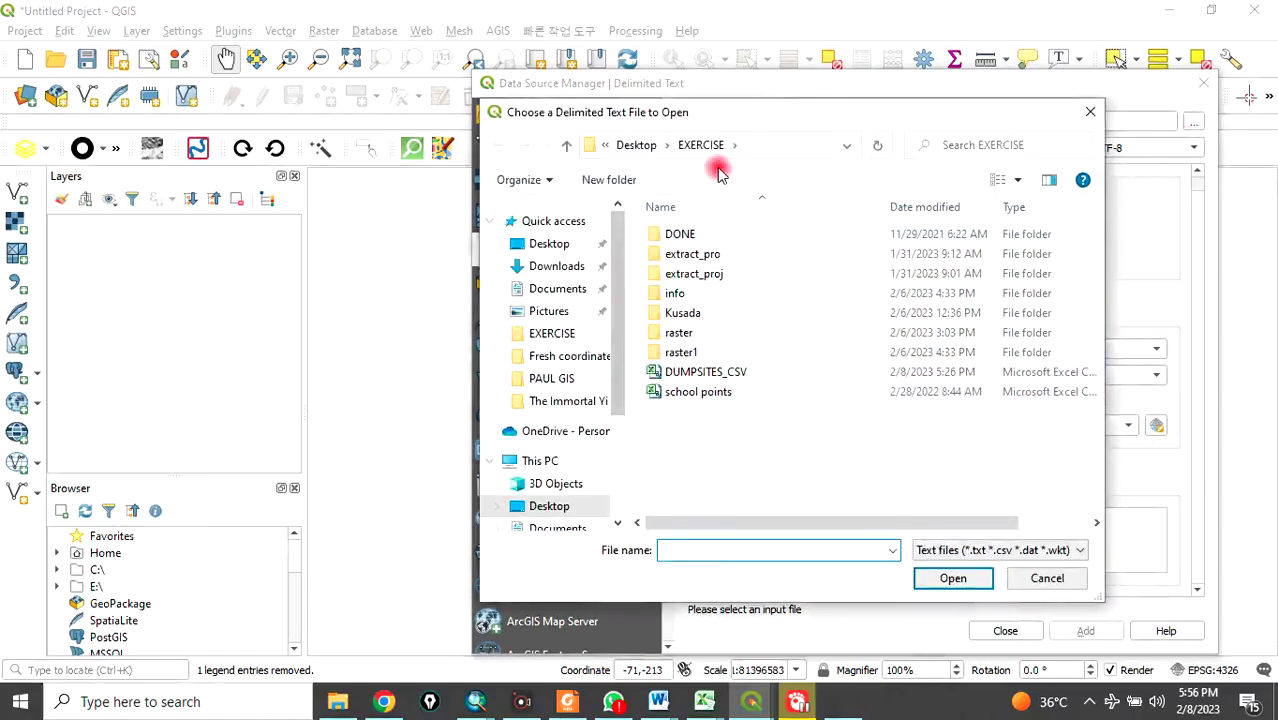
{"action": "left_click", "coordinate": [689, 374]}
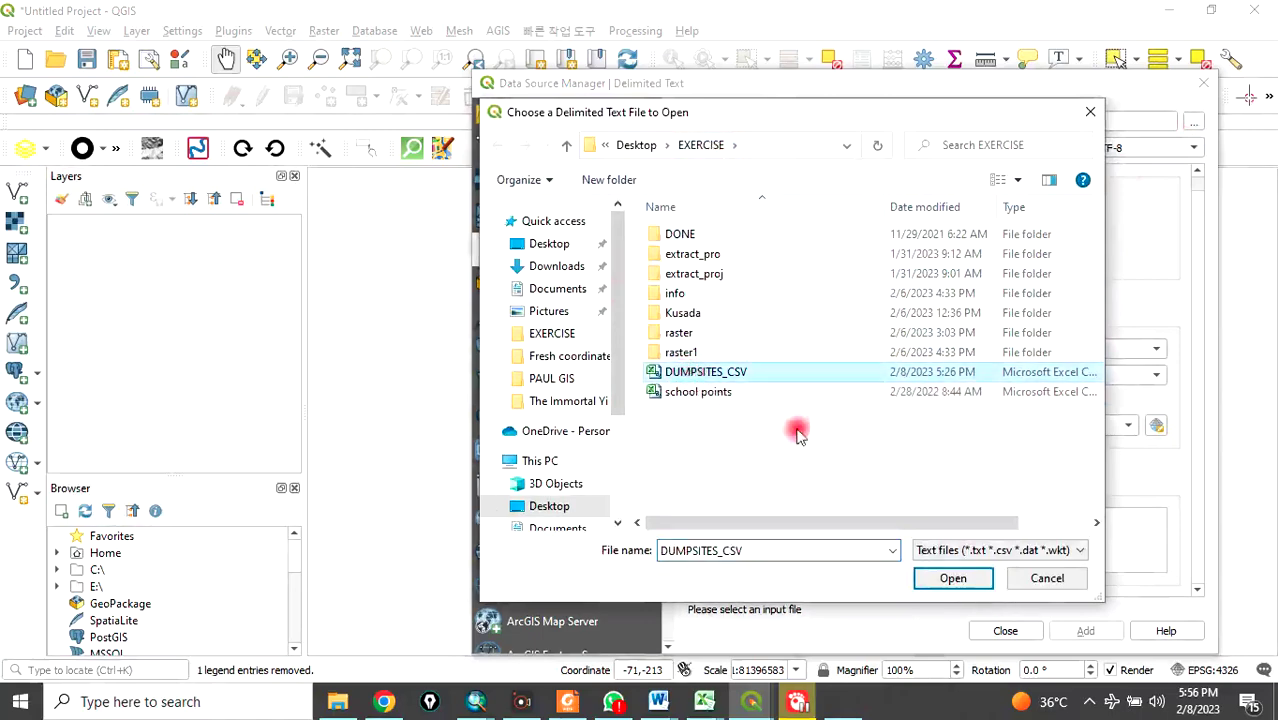
{"action": "left_click", "coordinate": [950, 578]}
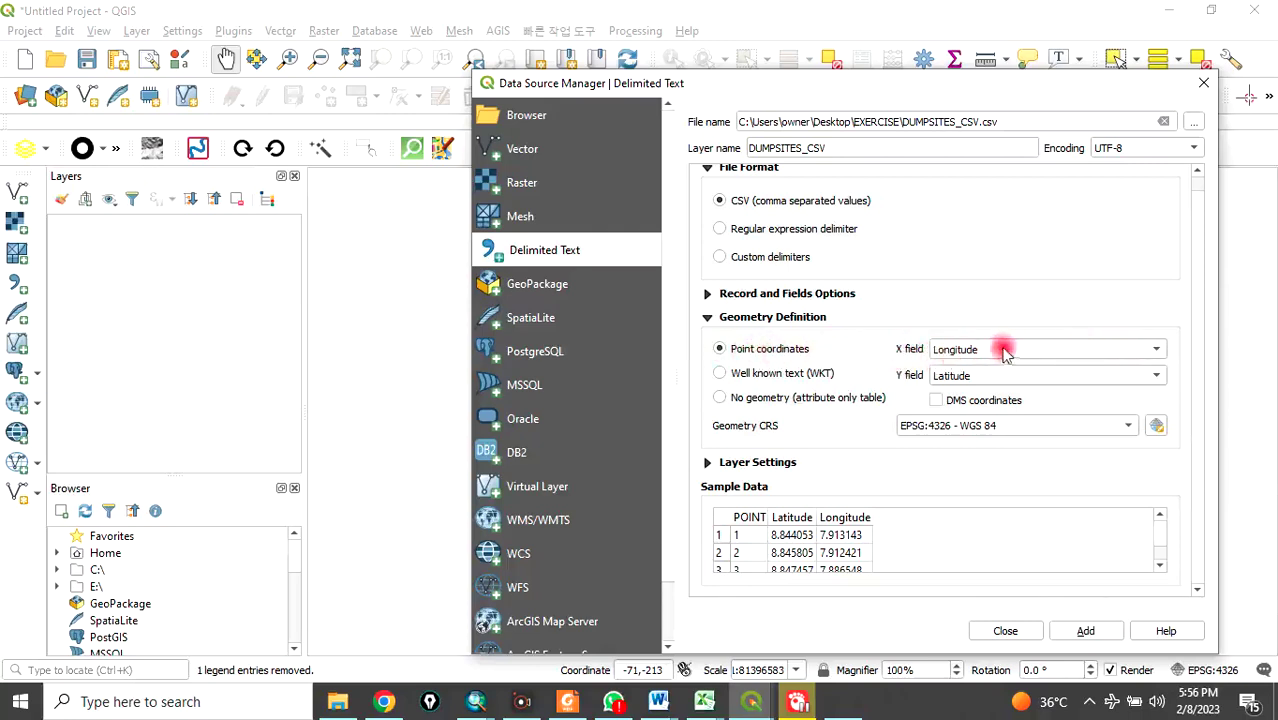
Set the X field to Longitude, check the sample rows, and add the point layer
{"action": "left_click", "coordinate": [1157, 350]}
{"action": "left_click", "coordinate": [979, 350]}
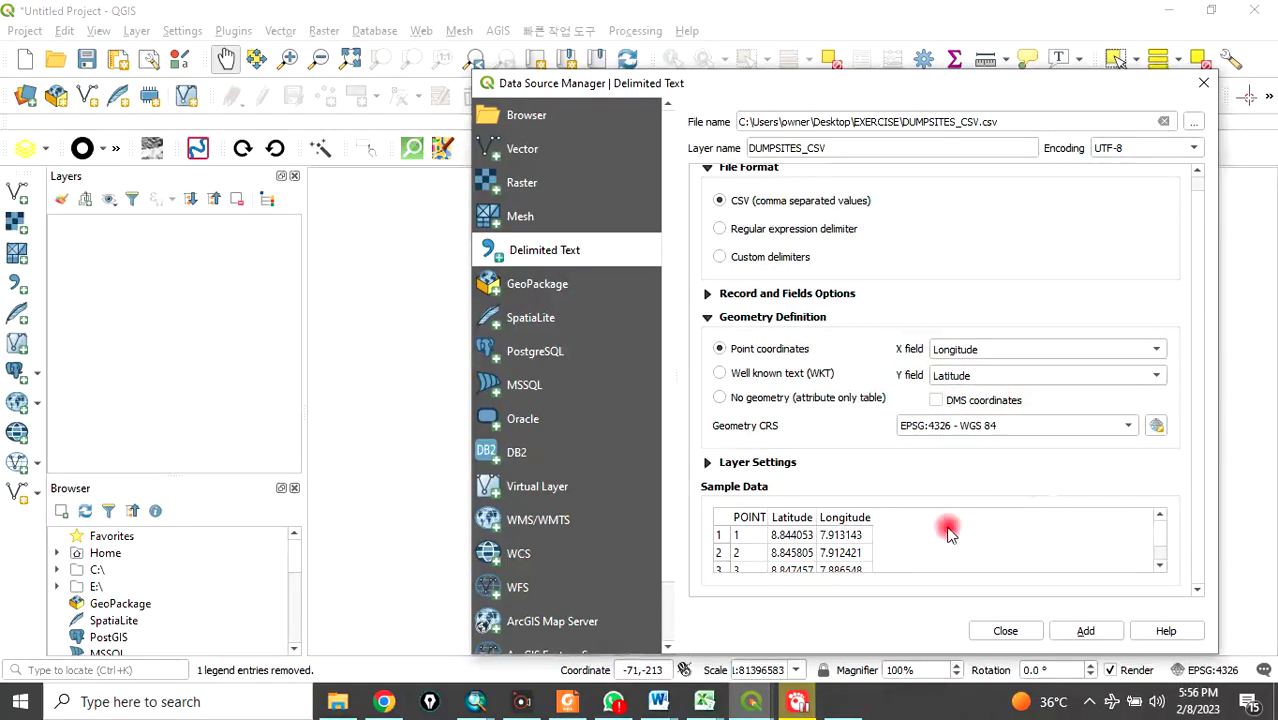
{"action": "scroll", "coordinate": [948, 533], "scroll_direction": "down", "scroll_amount": 1}
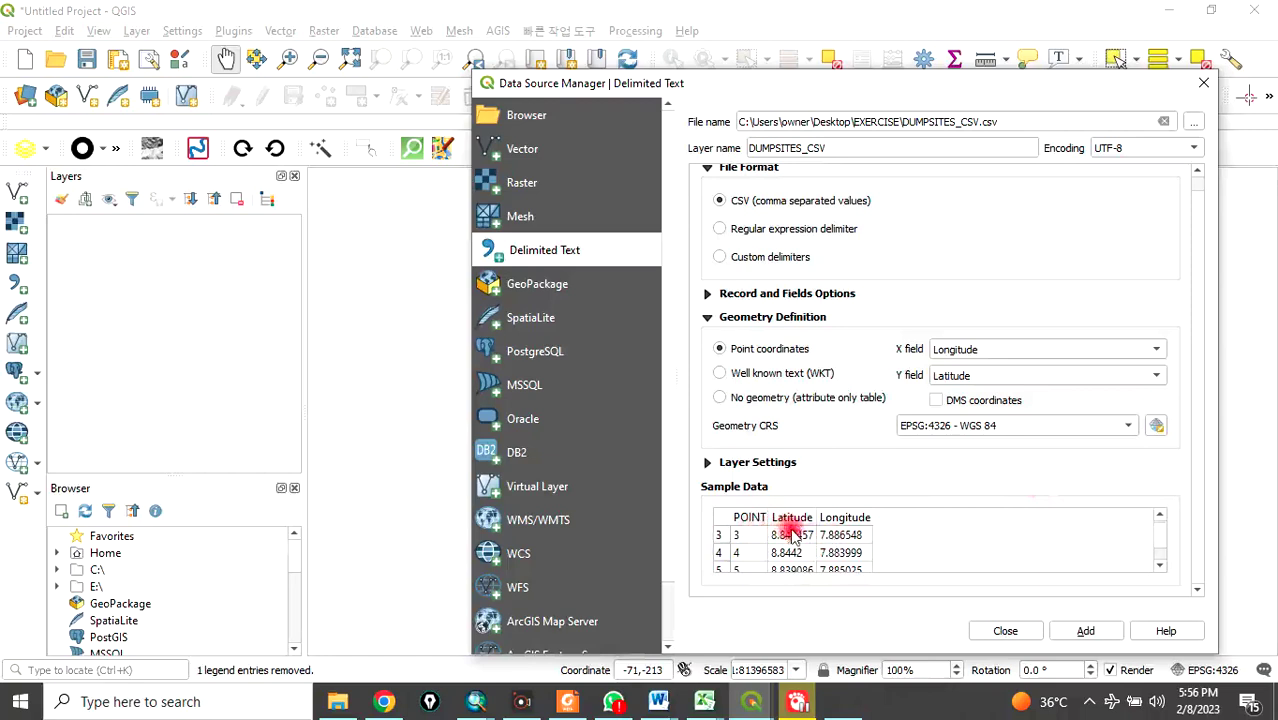
{"action": "scroll", "coordinate": [800, 542], "scroll_direction": "up", "scroll_amount": 2}
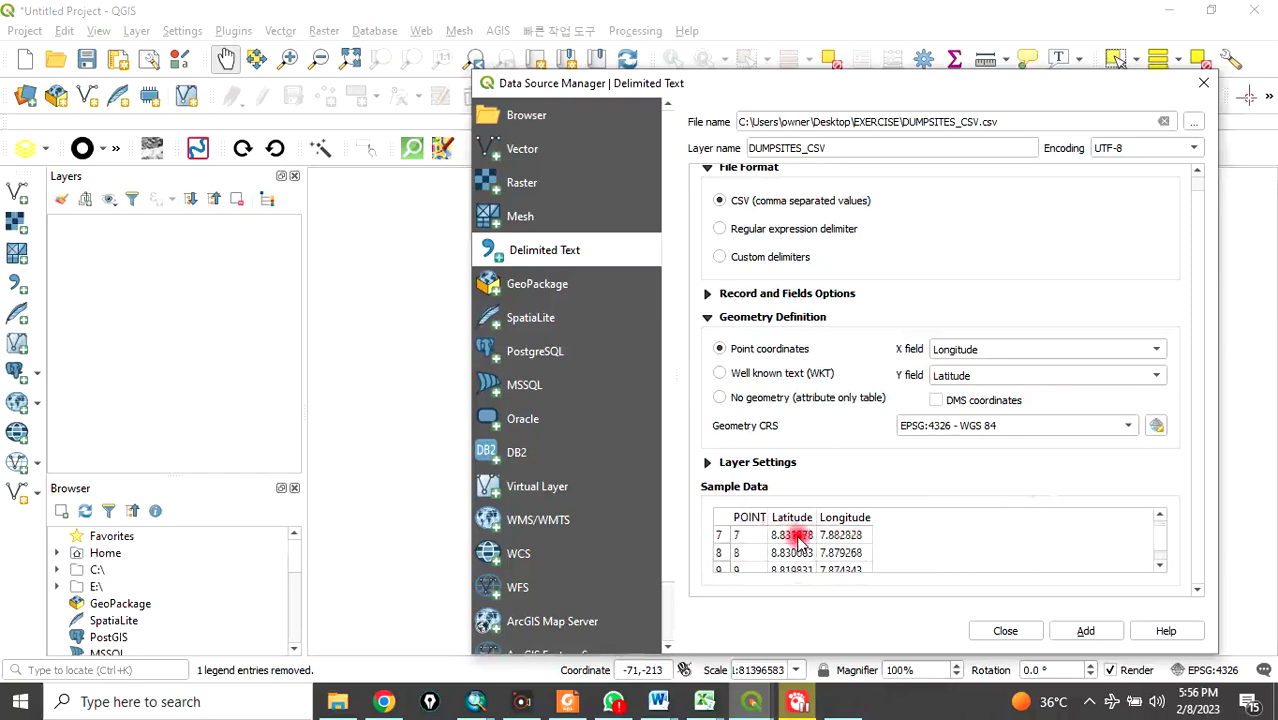
{"action": "left_click", "coordinate": [1088, 632]}
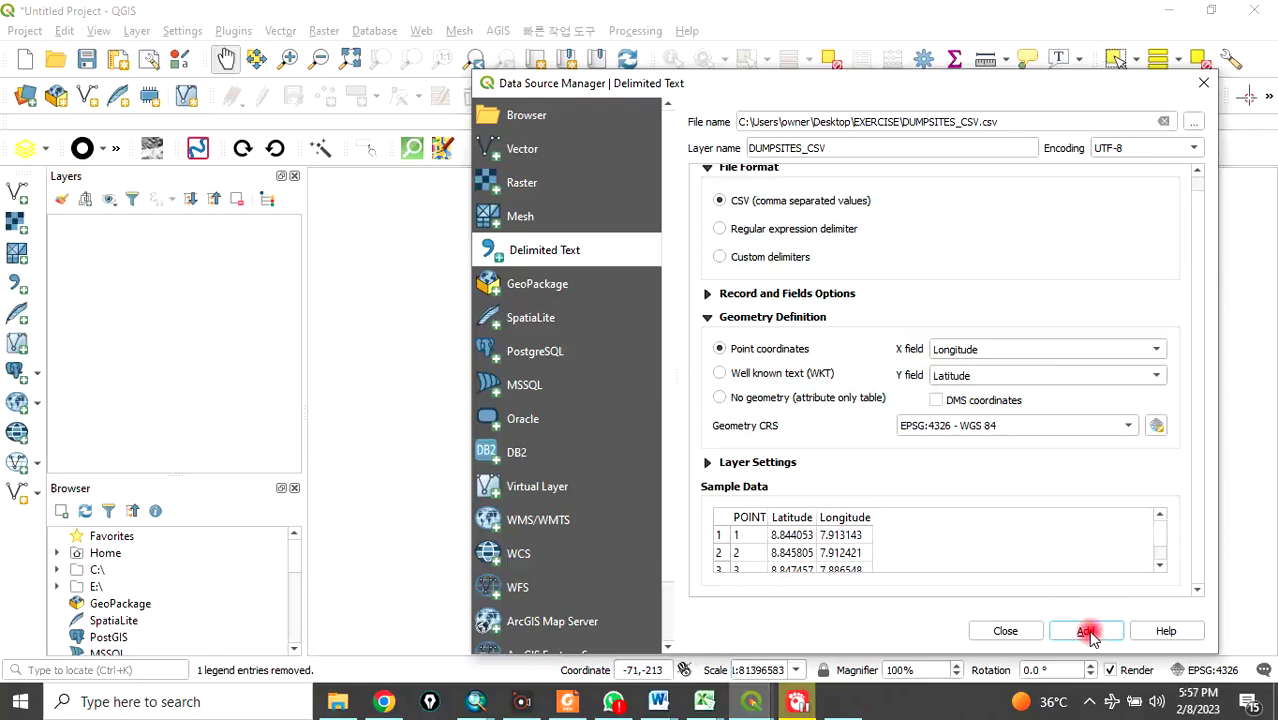
Add the DUMPSITES_CSV points, dismiss the Python error, then show the 3.JPG title slide in Photos
{"action": "left_click", "coordinate": [1088, 632]}
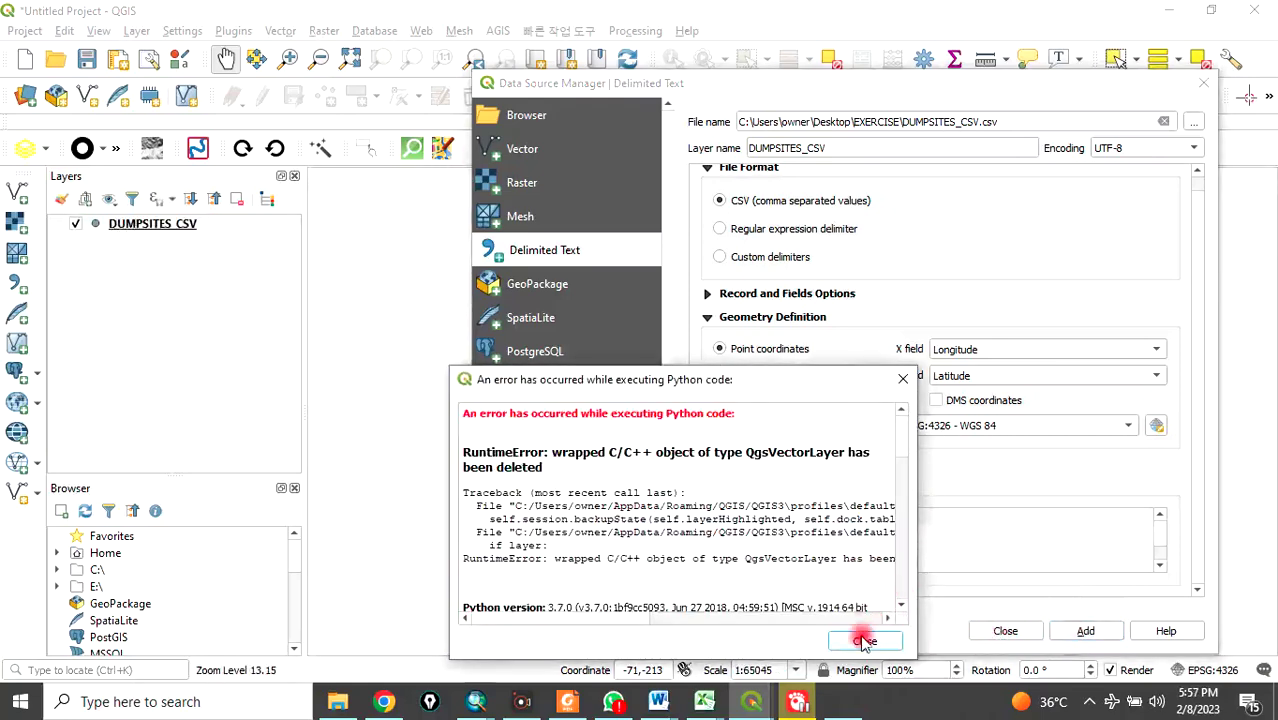
{"action": "left_click", "coordinate": [863, 641]}
{"action": "left_click", "coordinate": [1005, 631]}
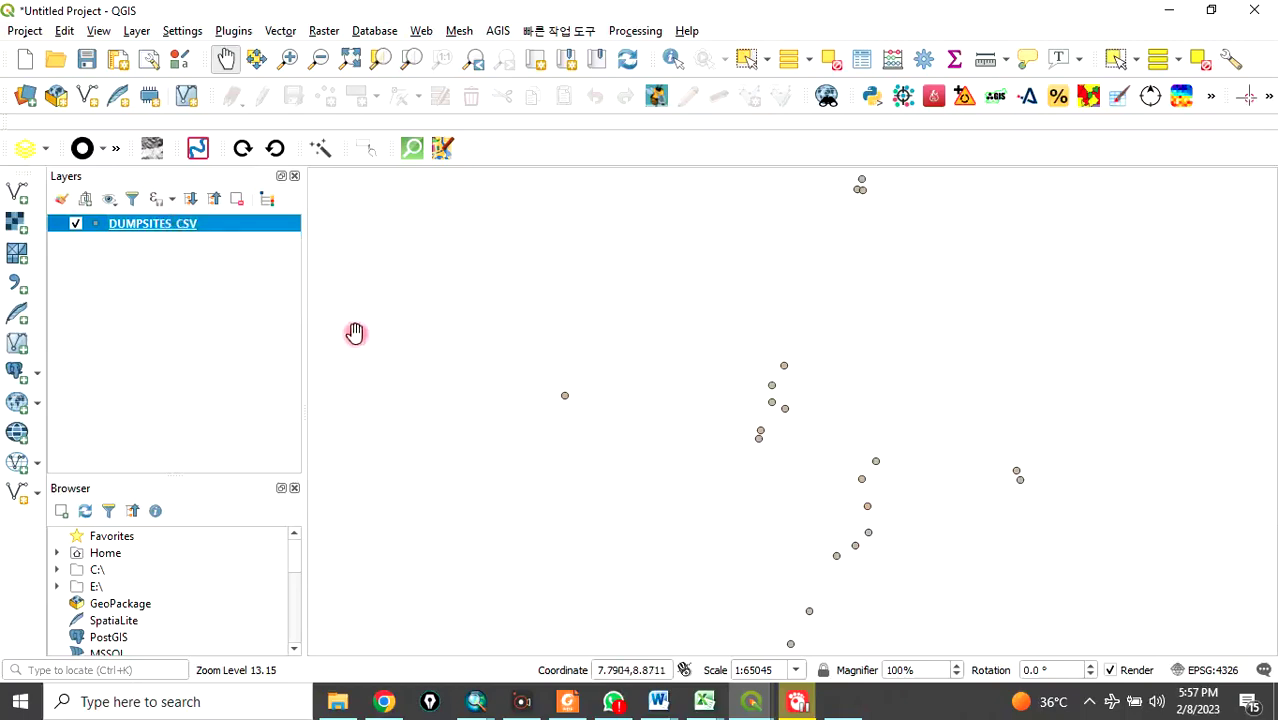
{"action": "left_click", "coordinate": [842, 701]}
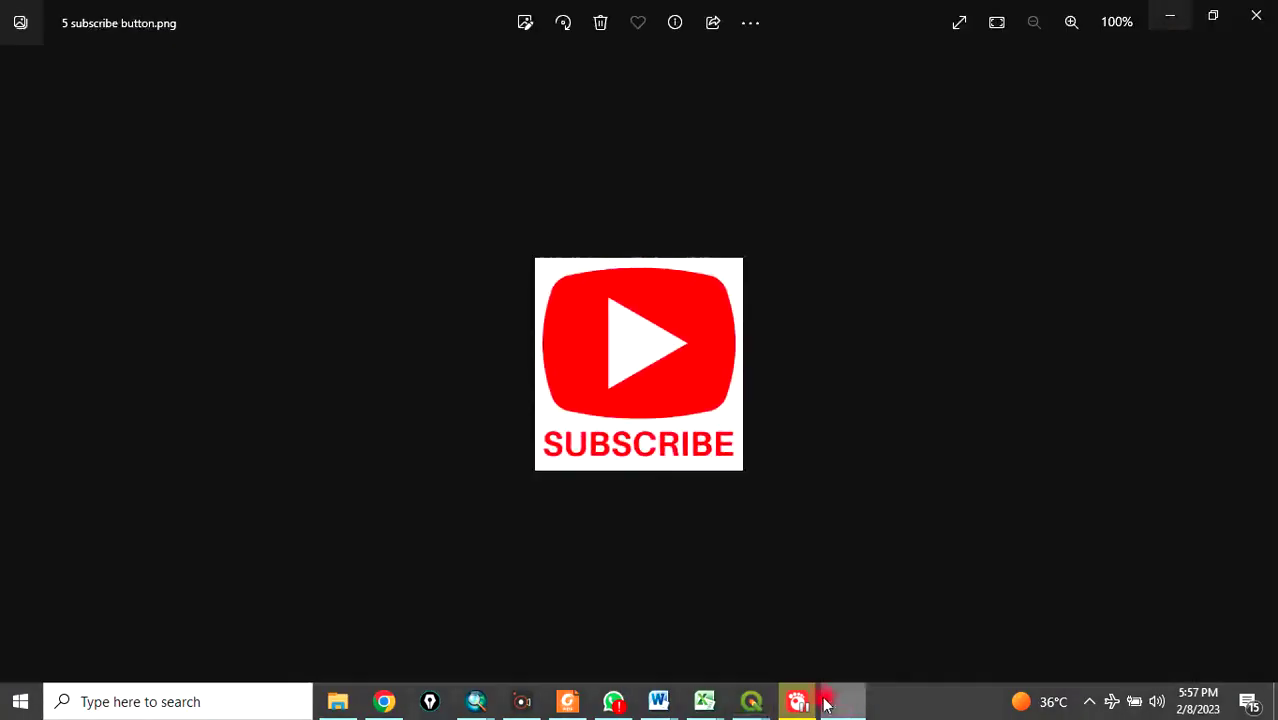
{"action": "left_click", "coordinate": [14, 362]}
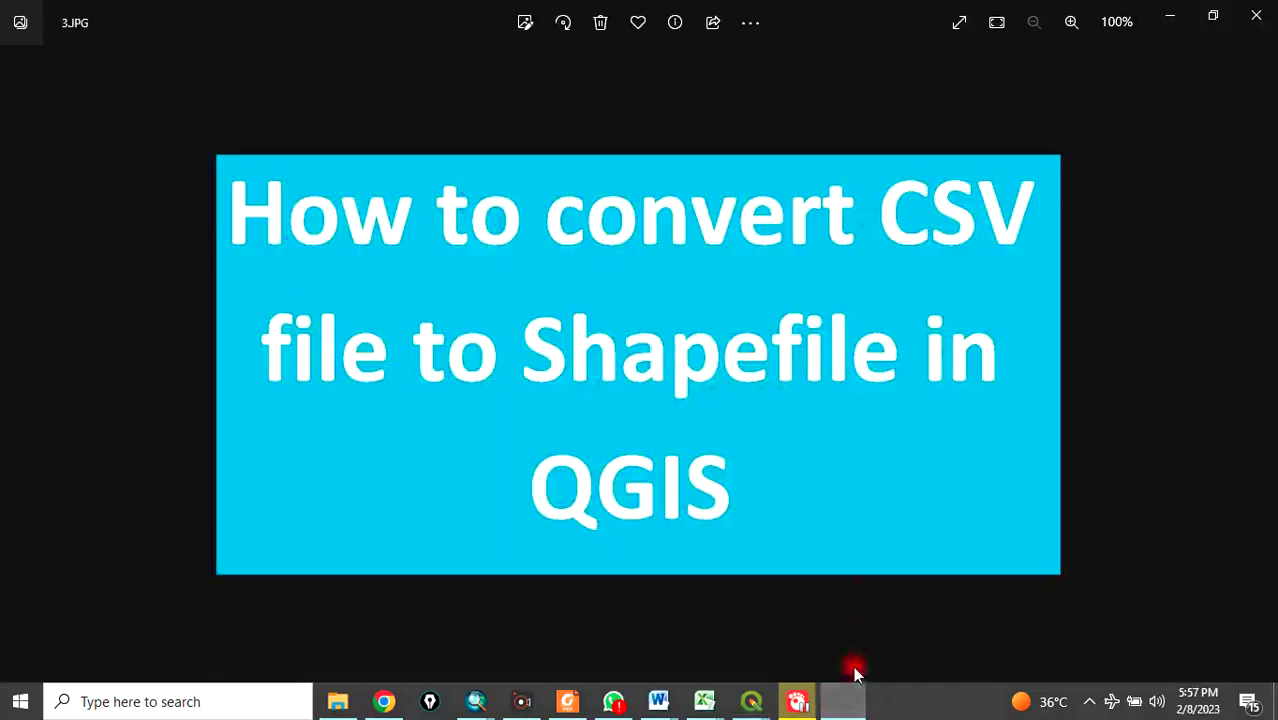
Export DUMPSITES_CSV as ESRI Shapefile Dumpsites2.shp in the EXERCISE folder, added to the map
{"action": "left_click", "coordinate": [851, 701]}
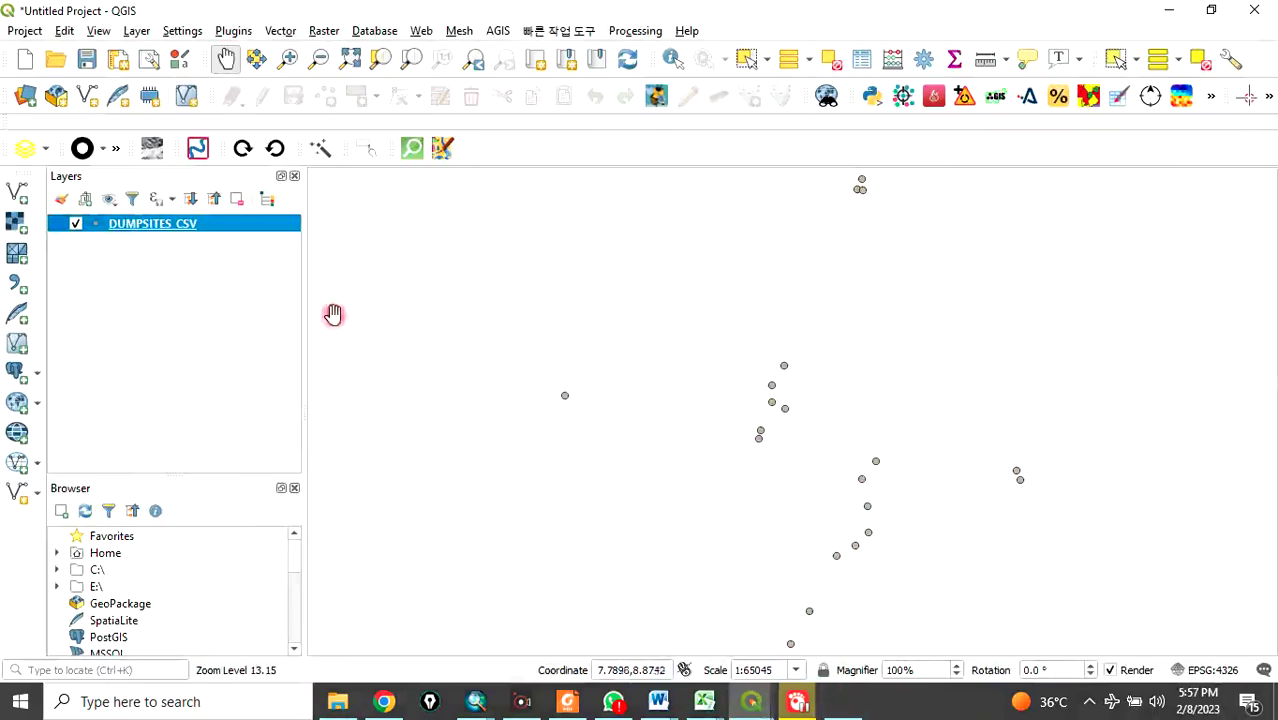
{"action": "right_click", "coordinate": [145, 231]}
{"action": "mouse_move", "coordinate": [214, 589]}
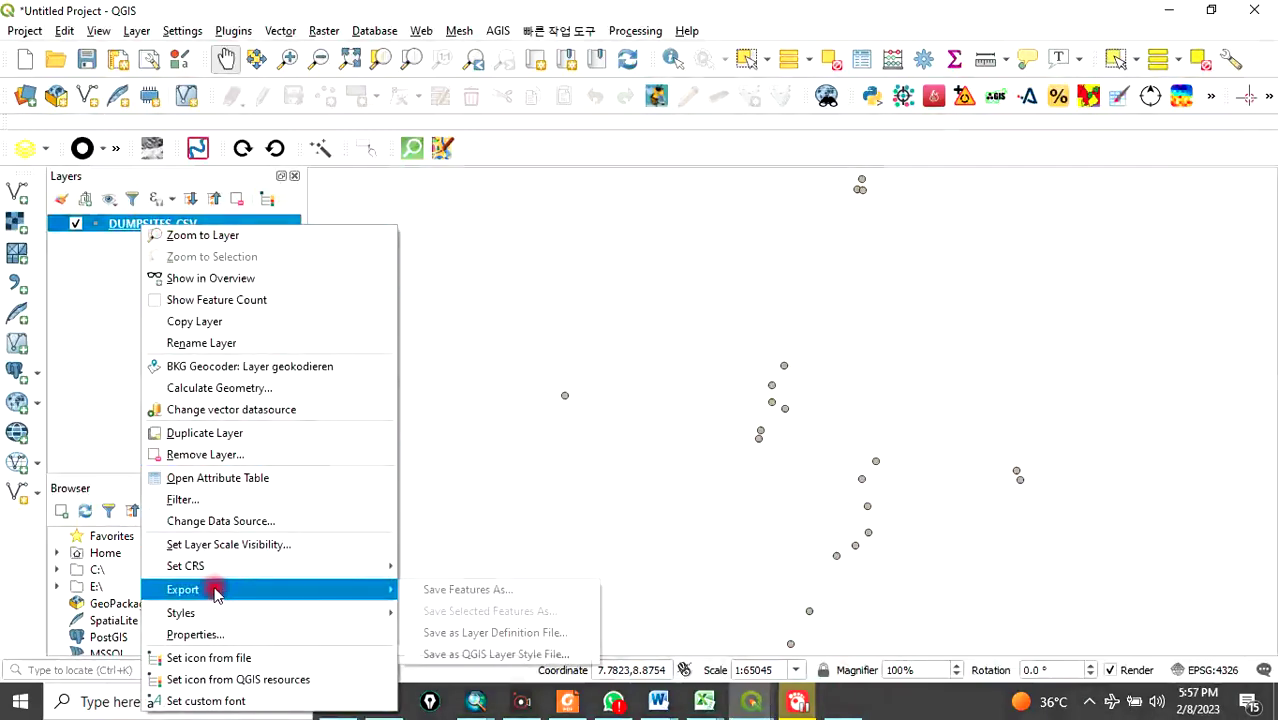
{"action": "left_click", "coordinate": [455, 591]}
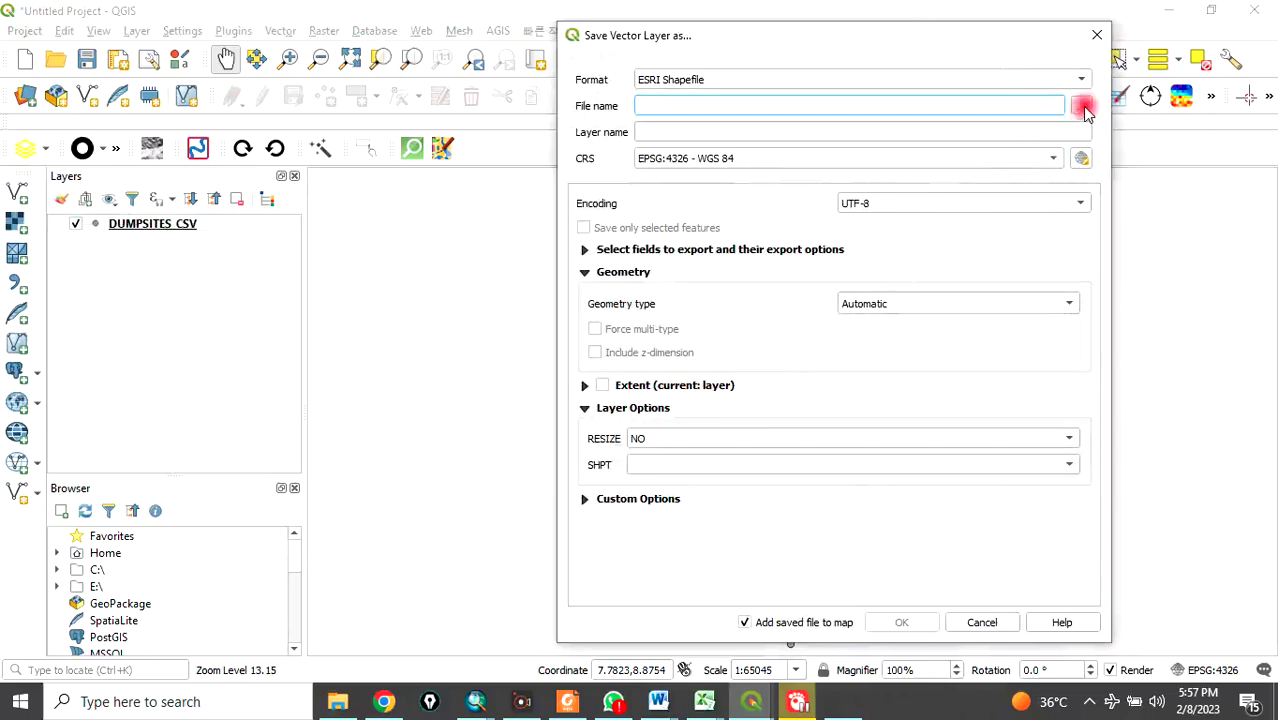
{"action": "left_click", "coordinate": [1082, 106]}
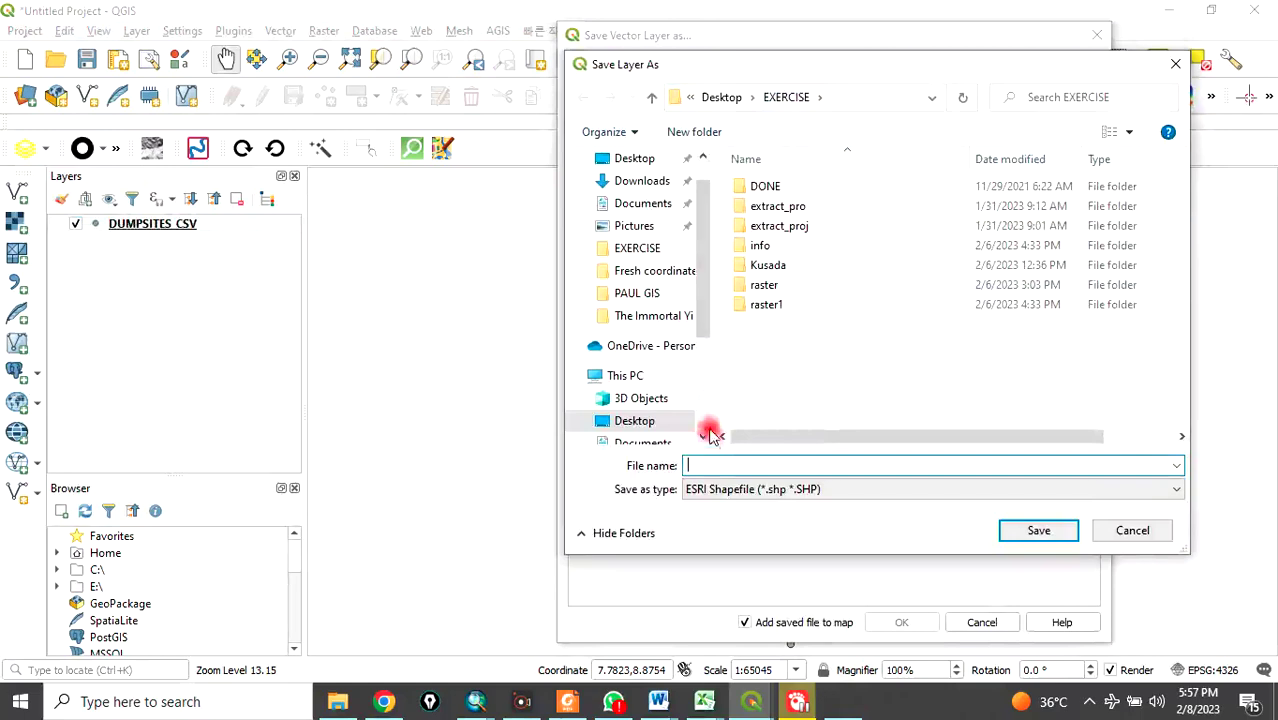
{"action": "type", "text": "Dumpsite"}
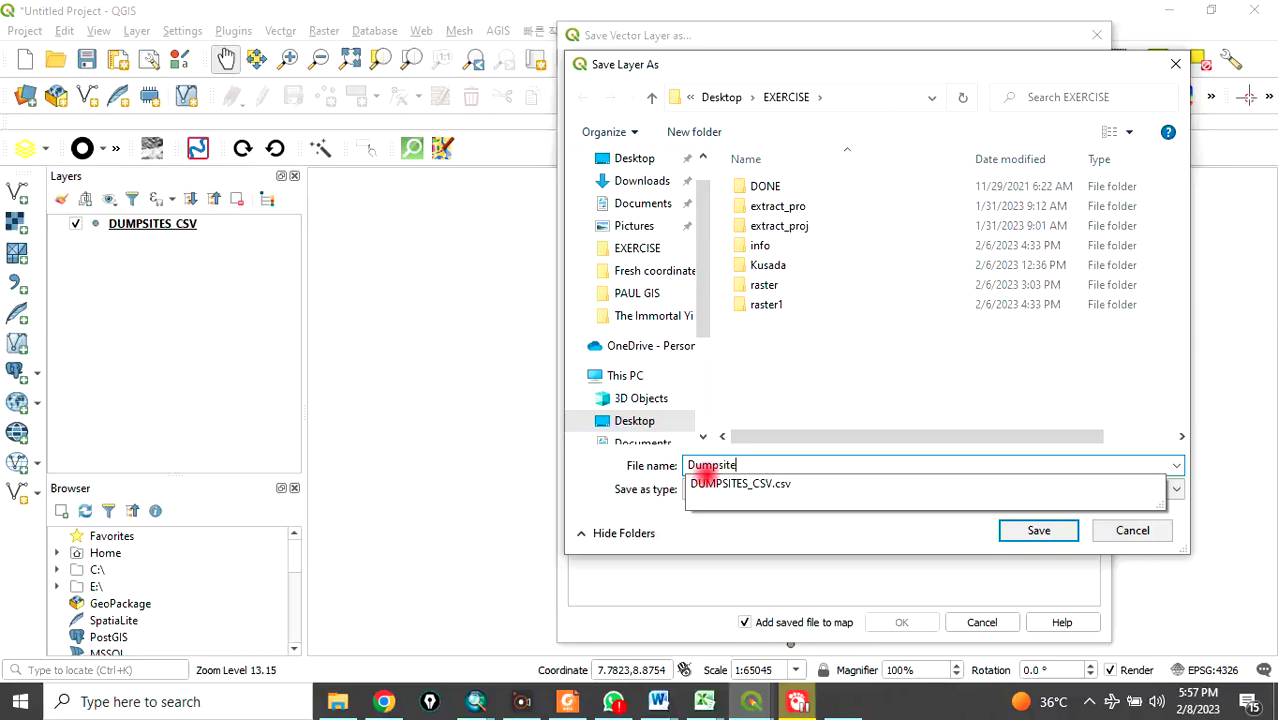
{"action": "type", "text": "s"}
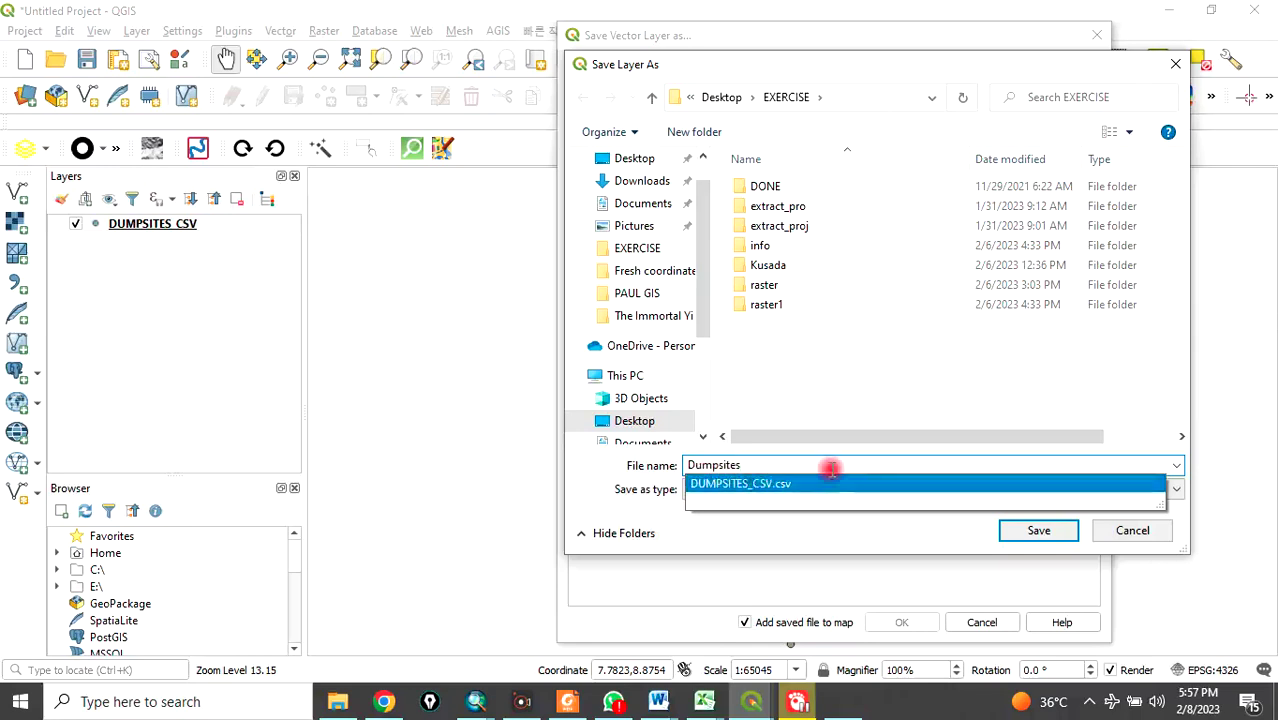
{"action": "type", "text": "2"}
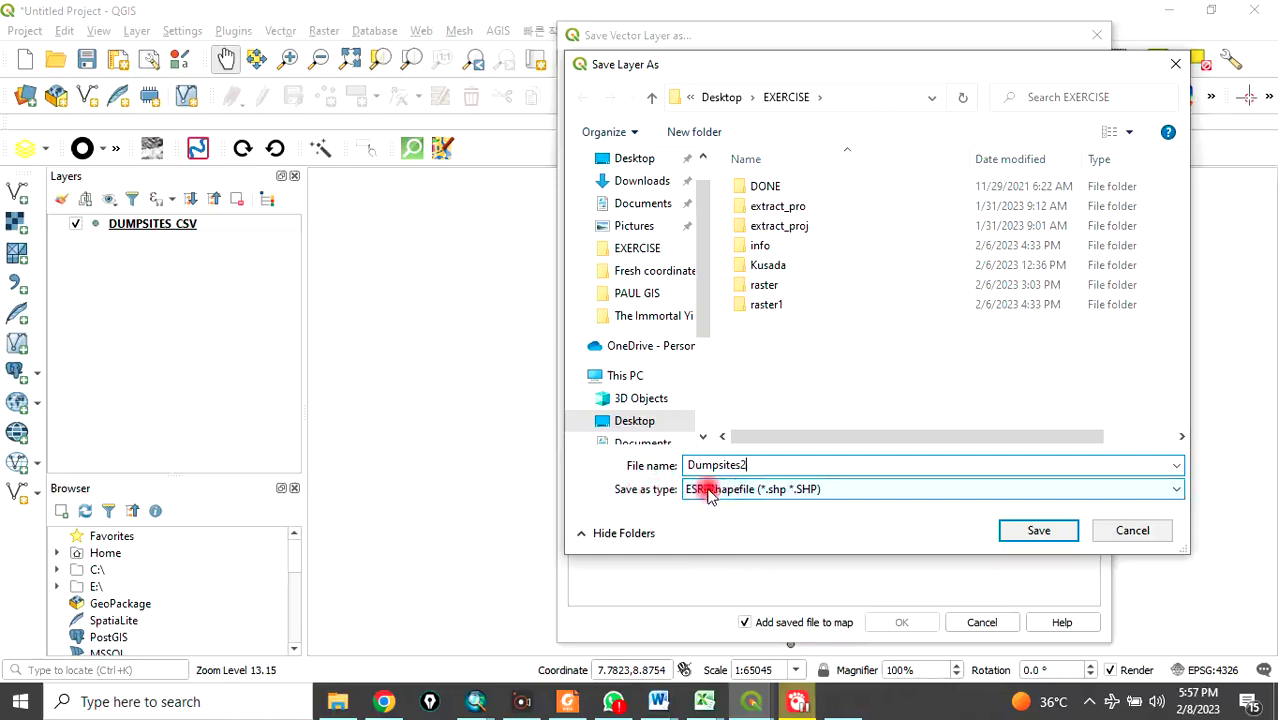
{"action": "left_click", "coordinate": [1037, 531]}
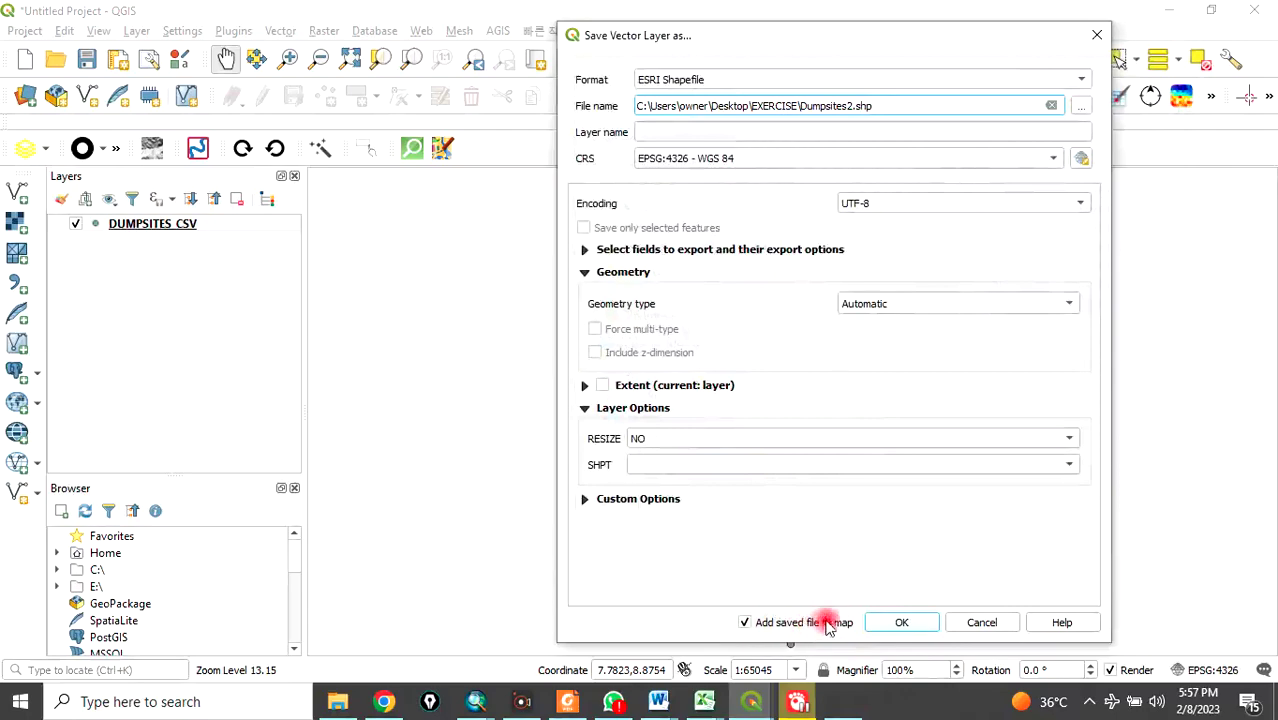
{"action": "left_click", "coordinate": [889, 622]}
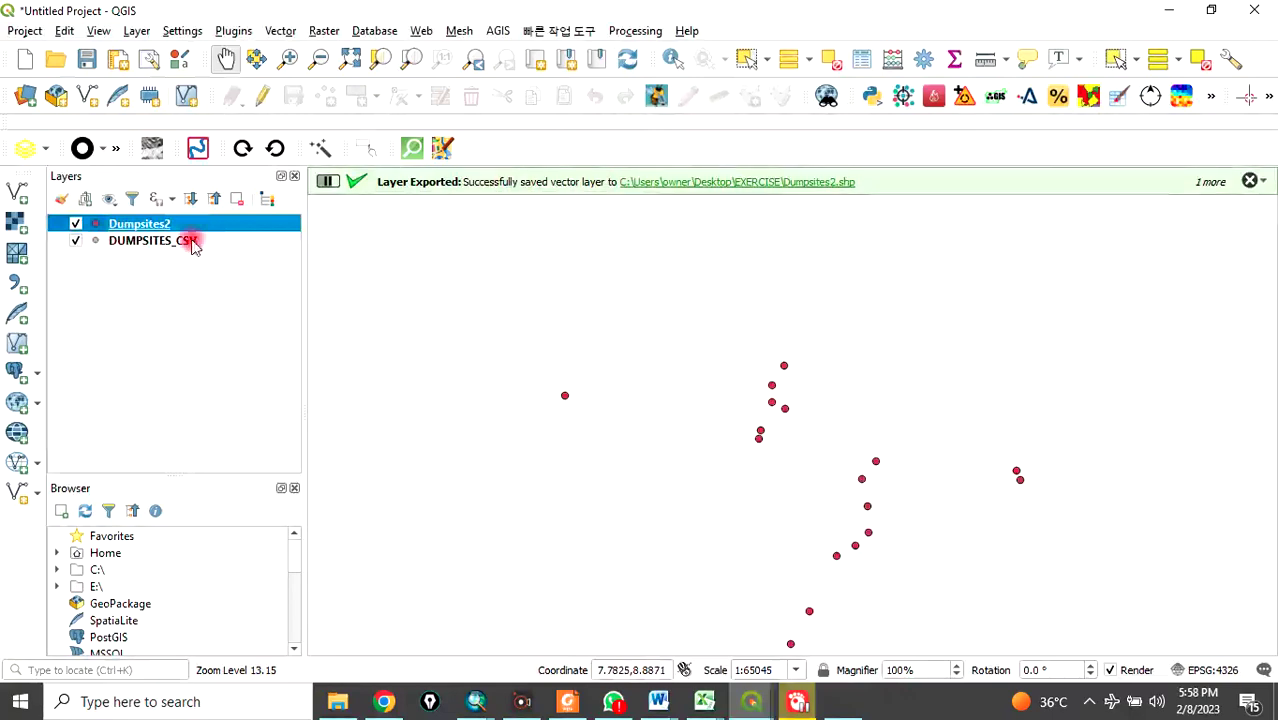
Uncheck the original DUMPSITES_CSV layer and close the Python error message bar
{"action": "left_click", "coordinate": [76, 242]}
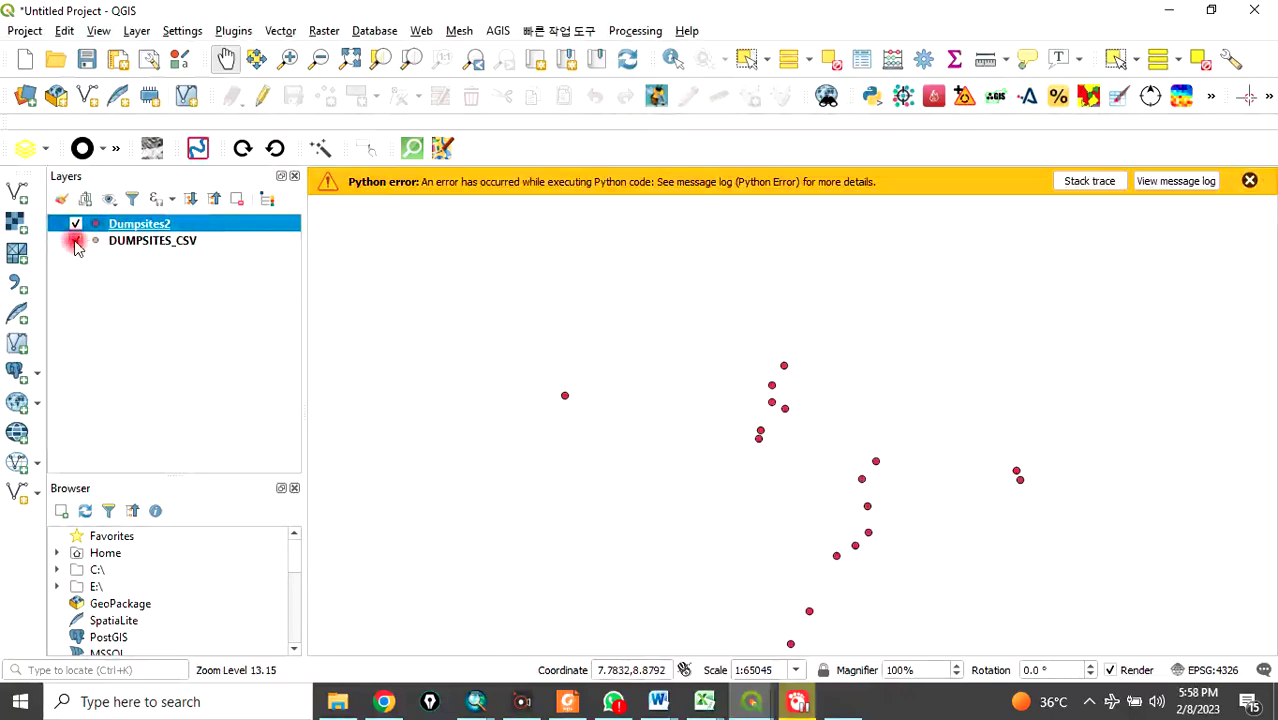
{"action": "left_click", "coordinate": [1250, 180]}
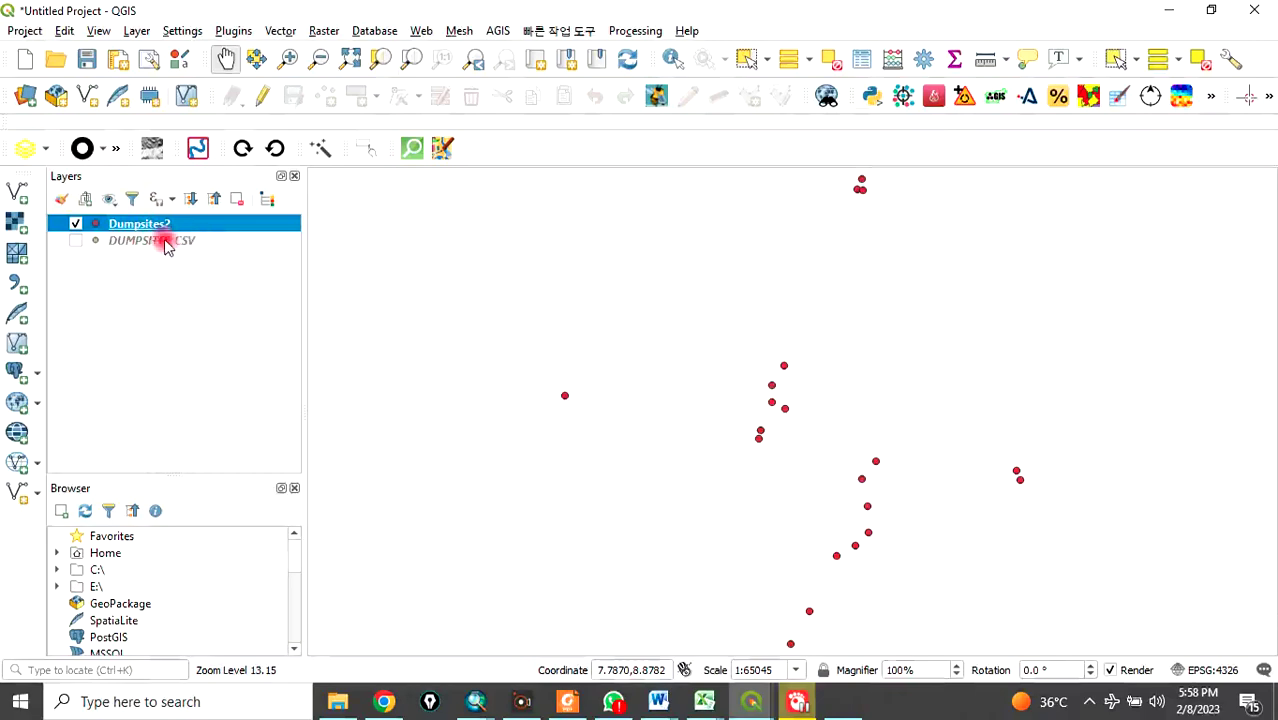
Switch to Photos and step back from 3.JPG to the 2.JPG services slide
{"action": "left_click", "coordinate": [857, 702]}
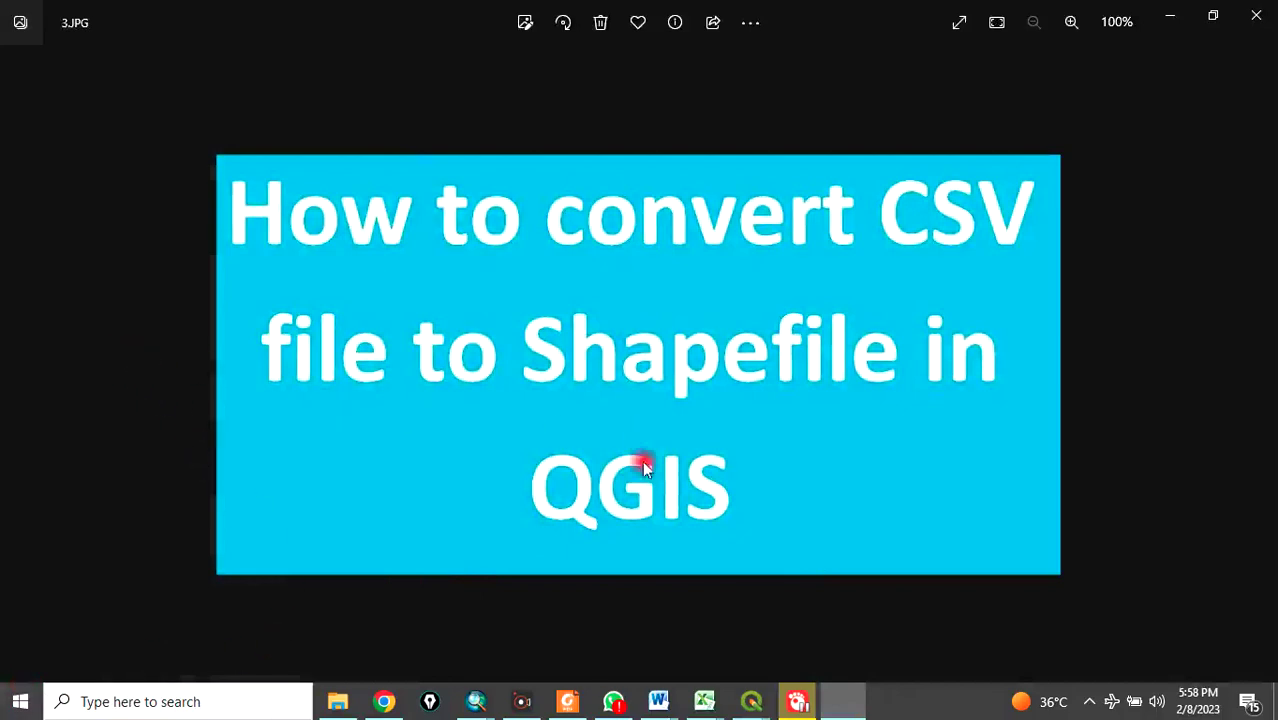
{"action": "left_click", "coordinate": [15, 370]}
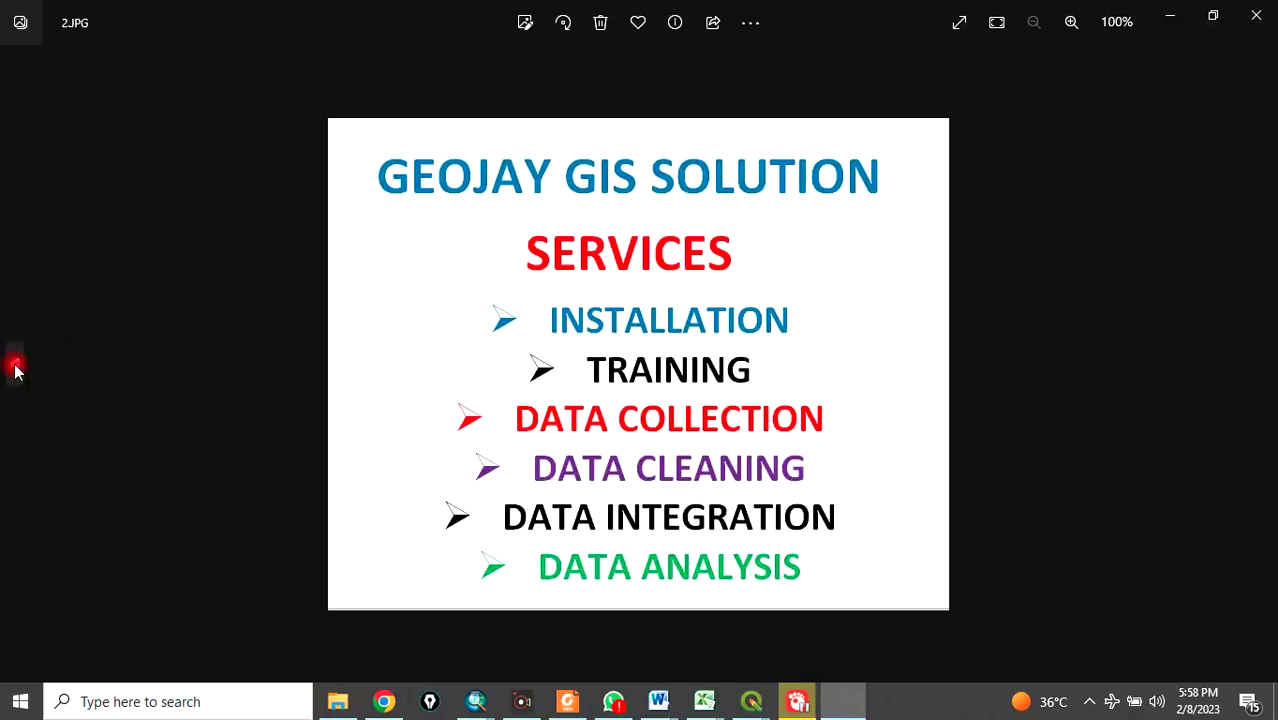